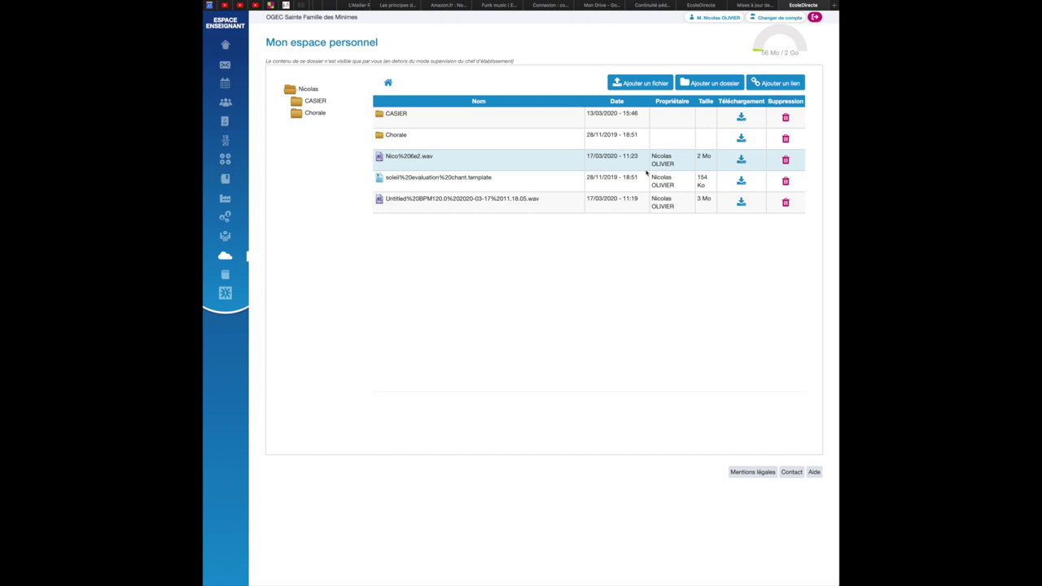
Find mp3 files on the computer and upload John Coltrane's 01 Giant steps to the personal cloud space
click(640, 83)
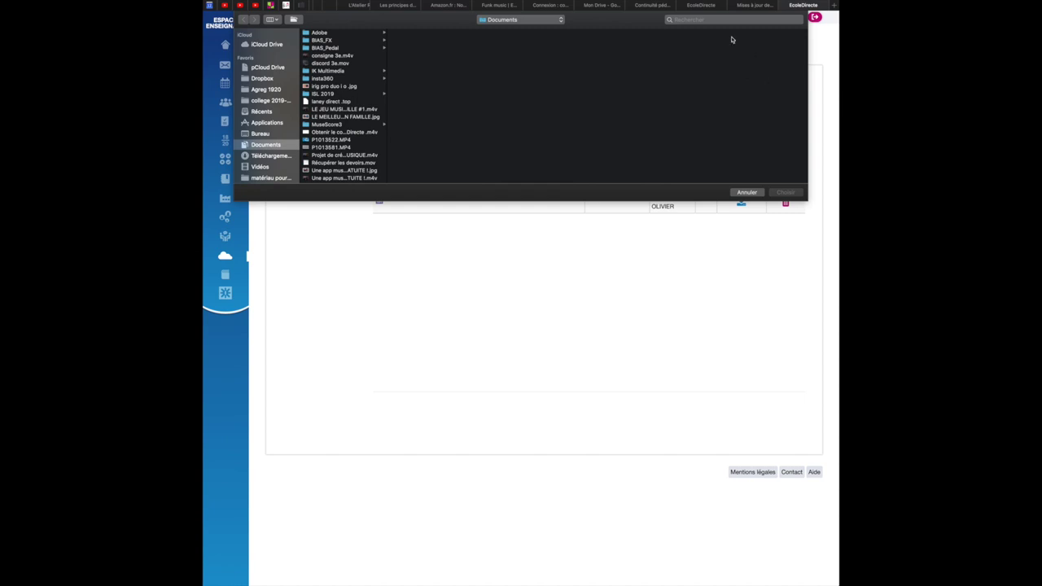
click(712, 20)
text(mp3)
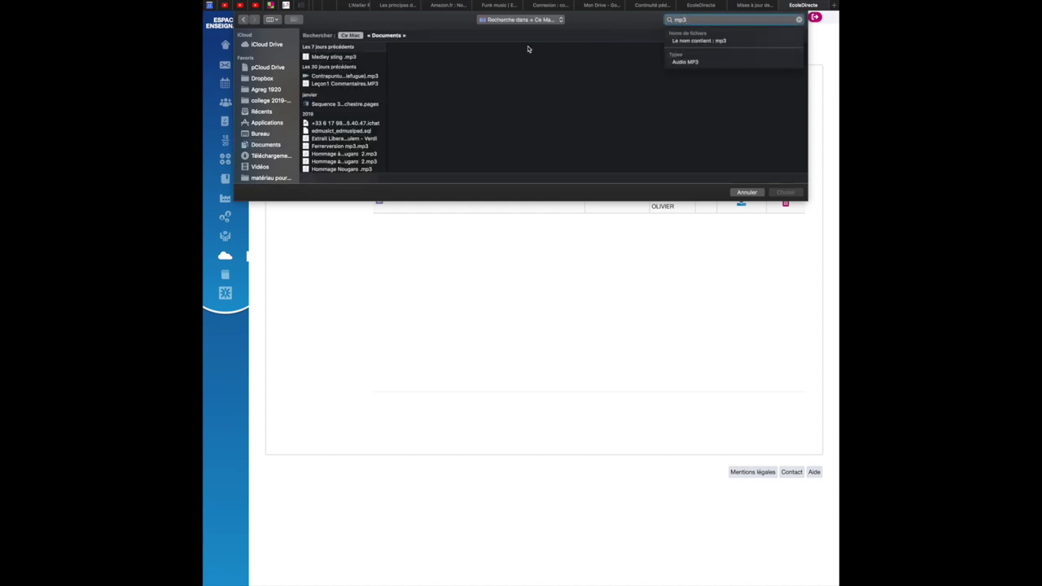
click(337, 57)
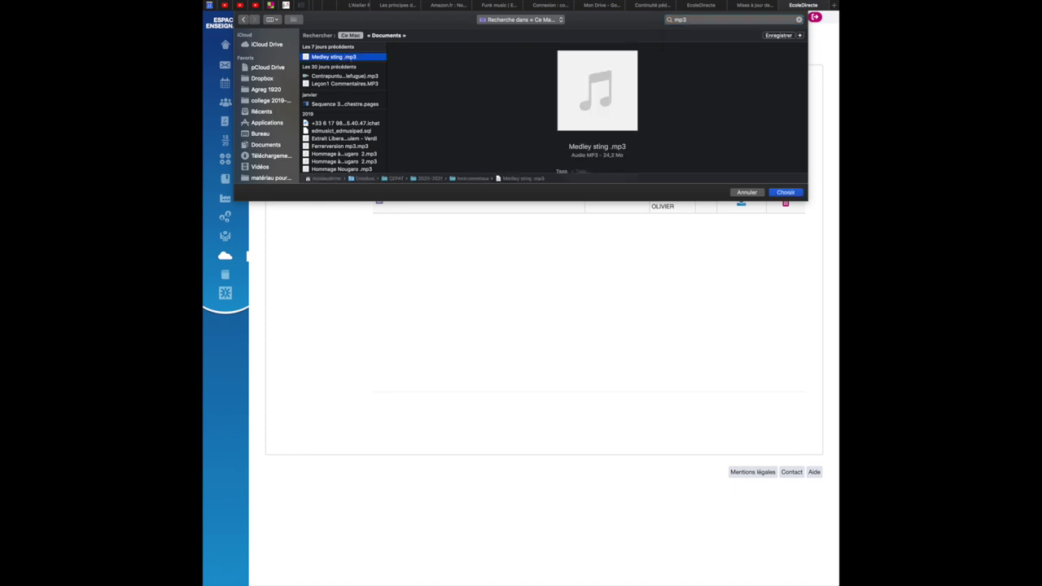
scroll(349, 155, down, 3)
scroll(350, 155, down, 2)
click(337, 134)
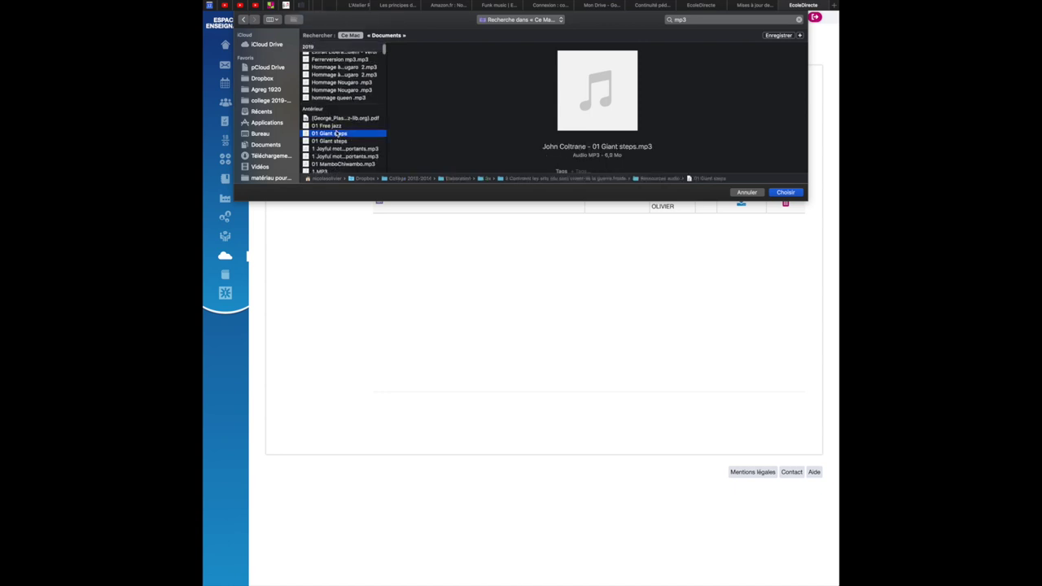
click(789, 193)
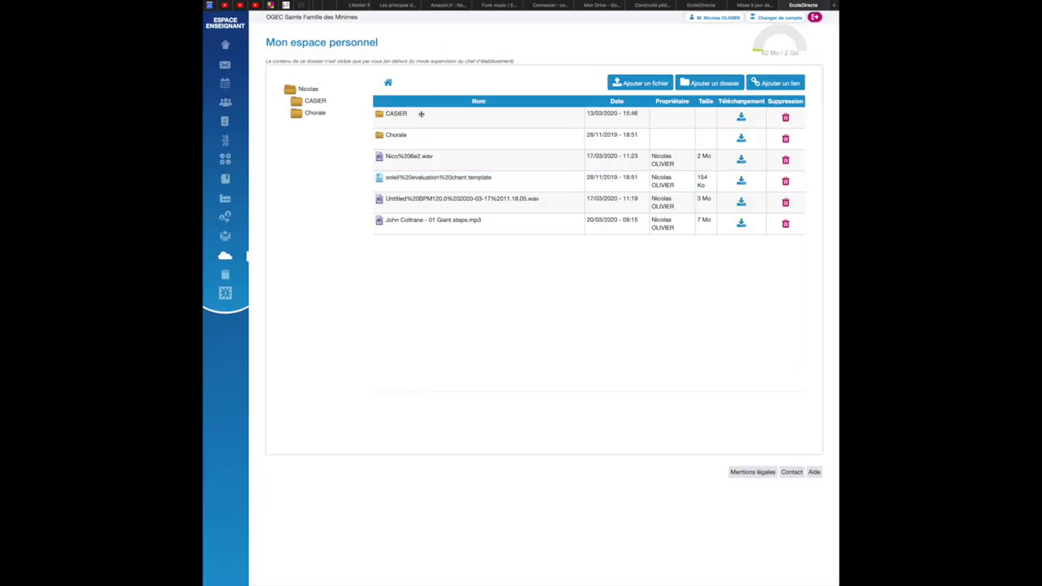
click(783, 86)
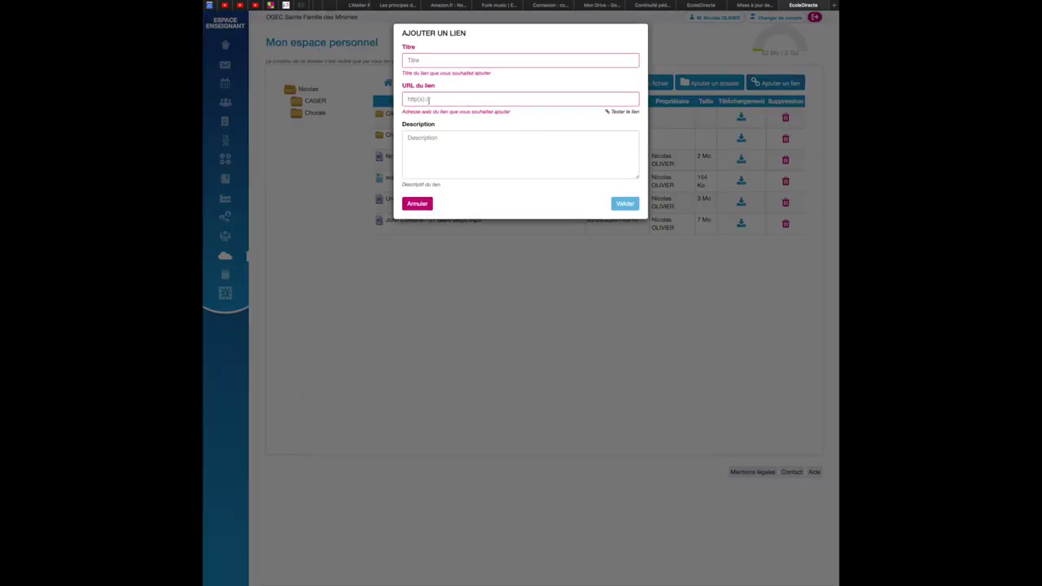
click(429, 100)
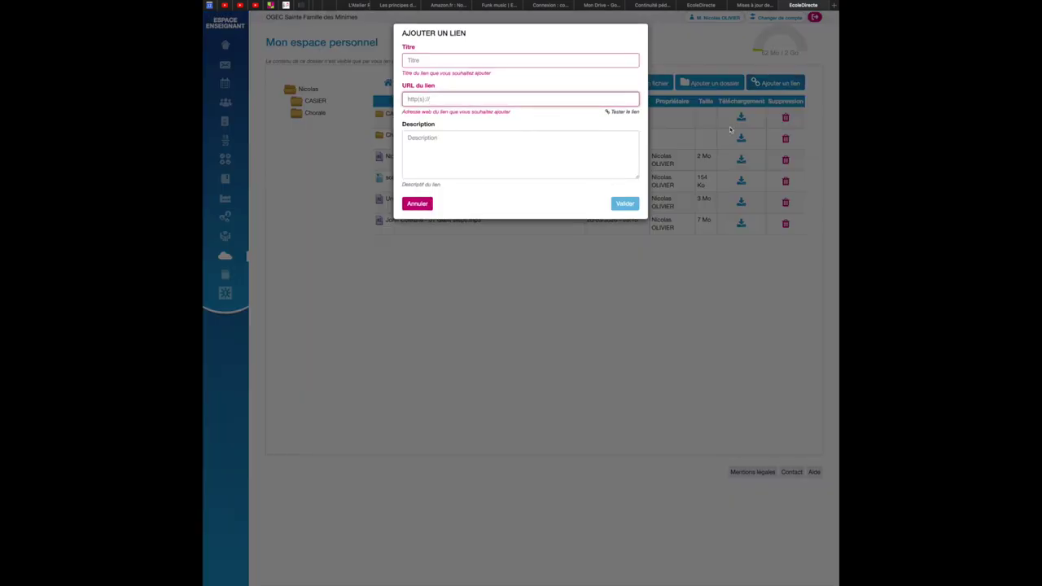
text(youtube.com)
double_click(415, 101)
key(ctrl+c)
click(421, 63)
key(ctrl+v)
click(443, 140)
key(ctrl+v)
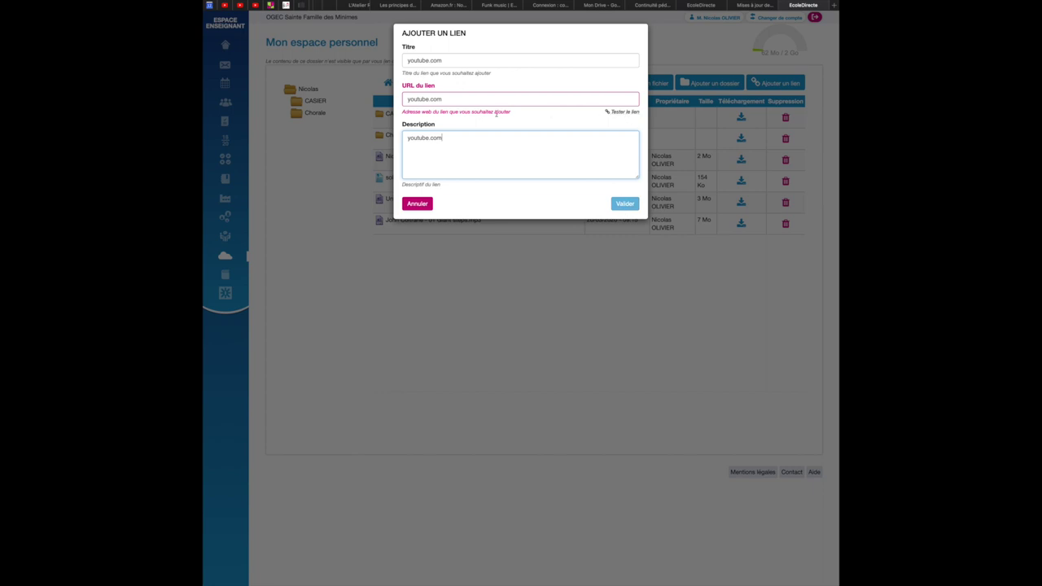
click(405, 99)
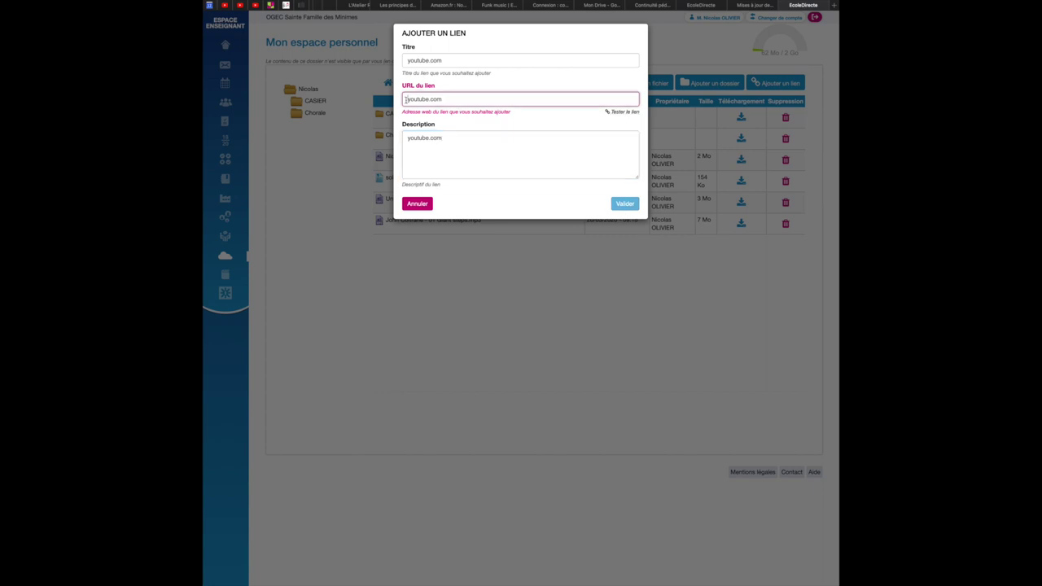
text(http://)
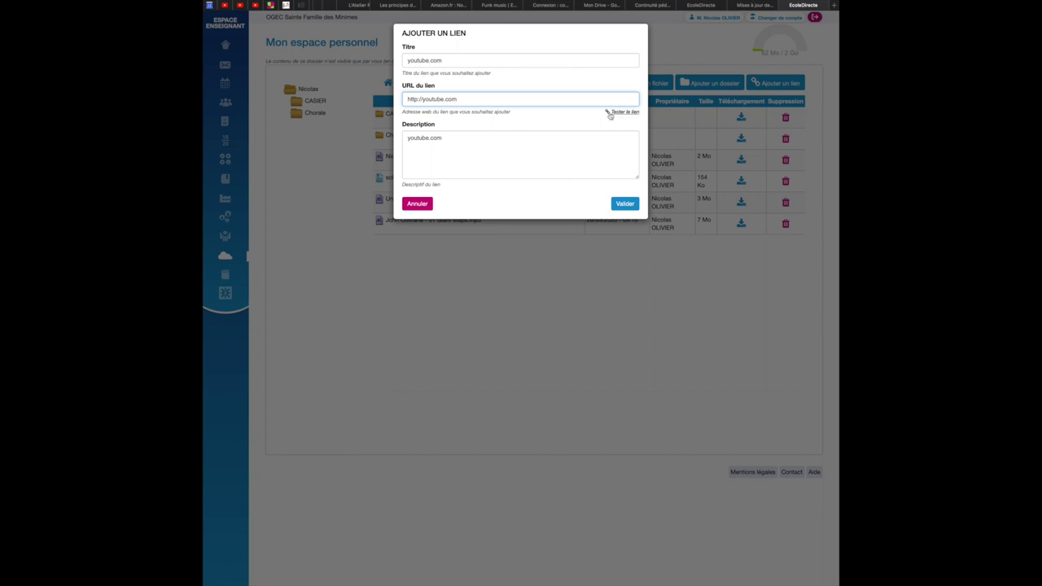
click(625, 204)
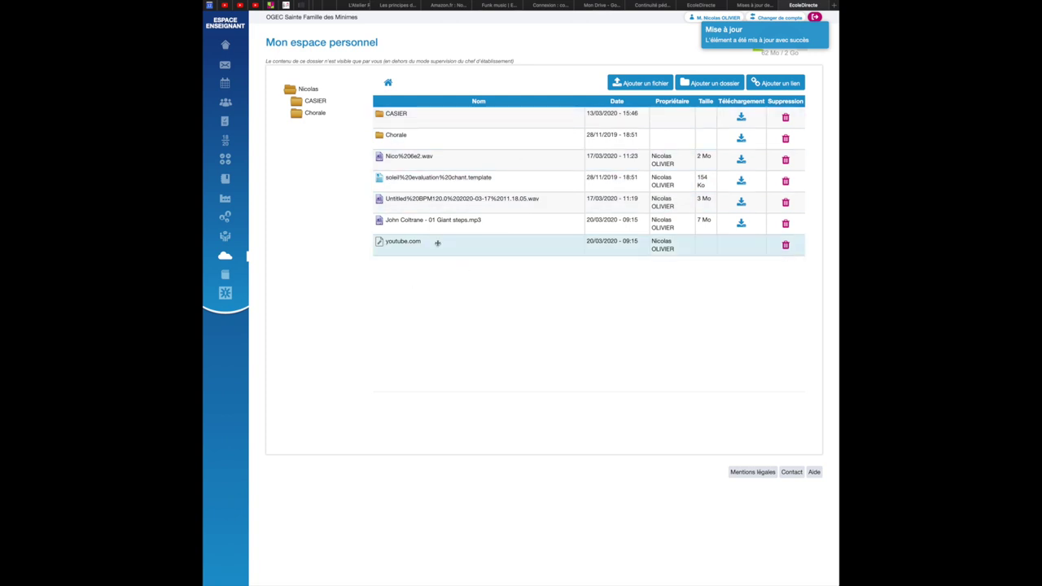
Create a new message in Messagerie and add the first teacher in the list as recipient
mouse_move(225, 122)
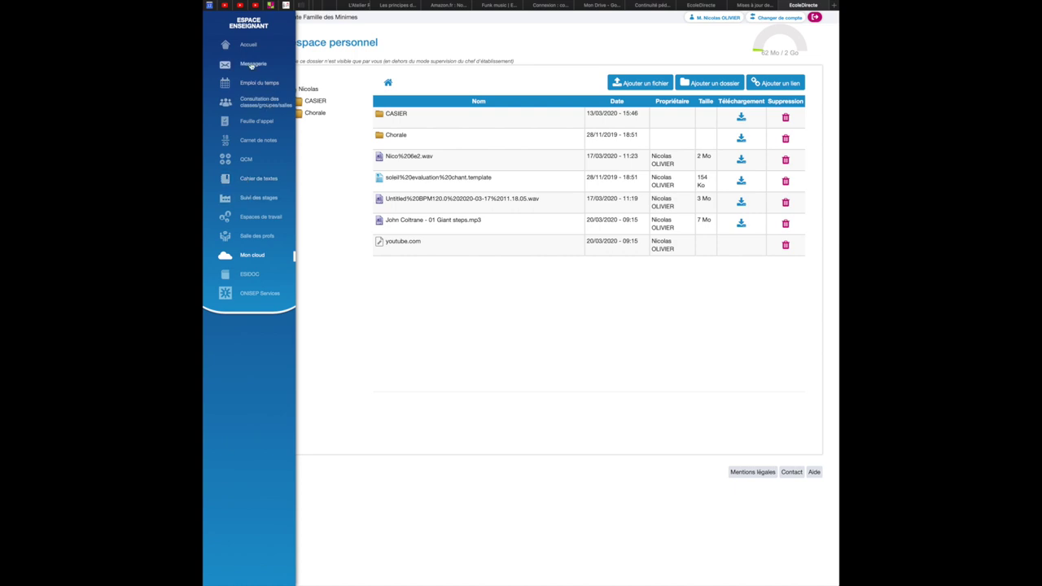
click(252, 65)
click(309, 83)
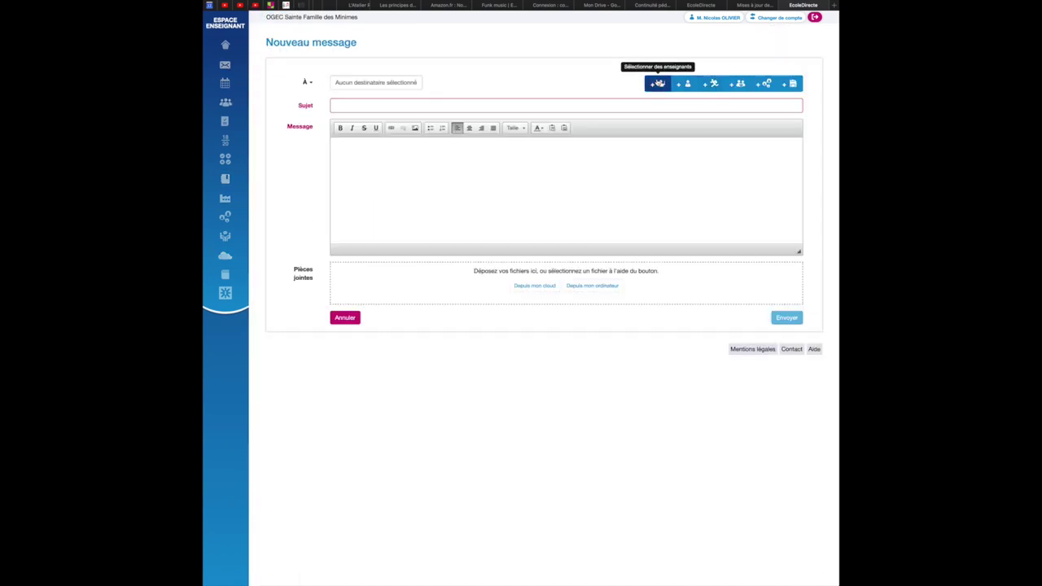
click(660, 84)
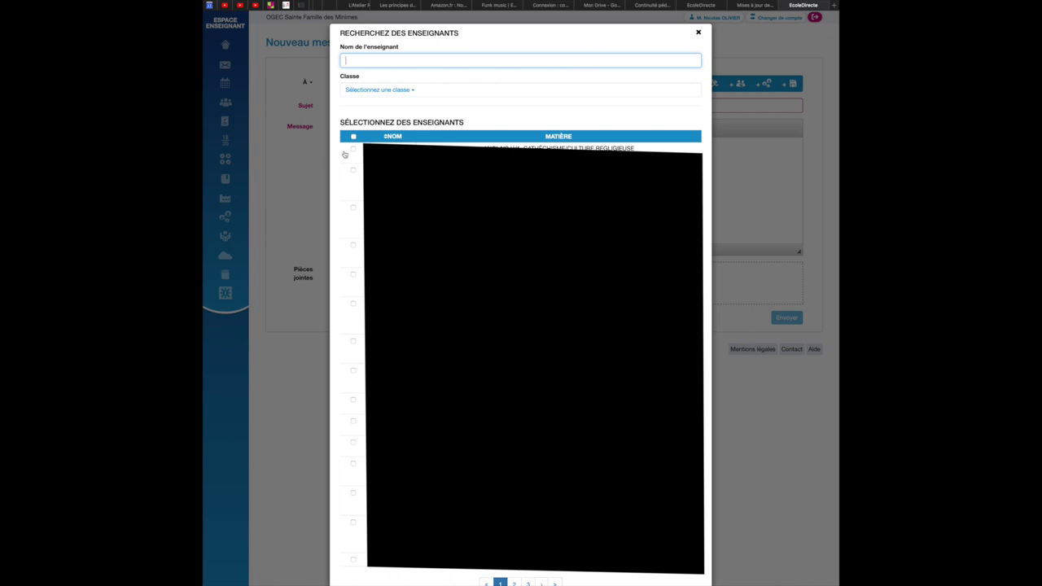
click(353, 150)
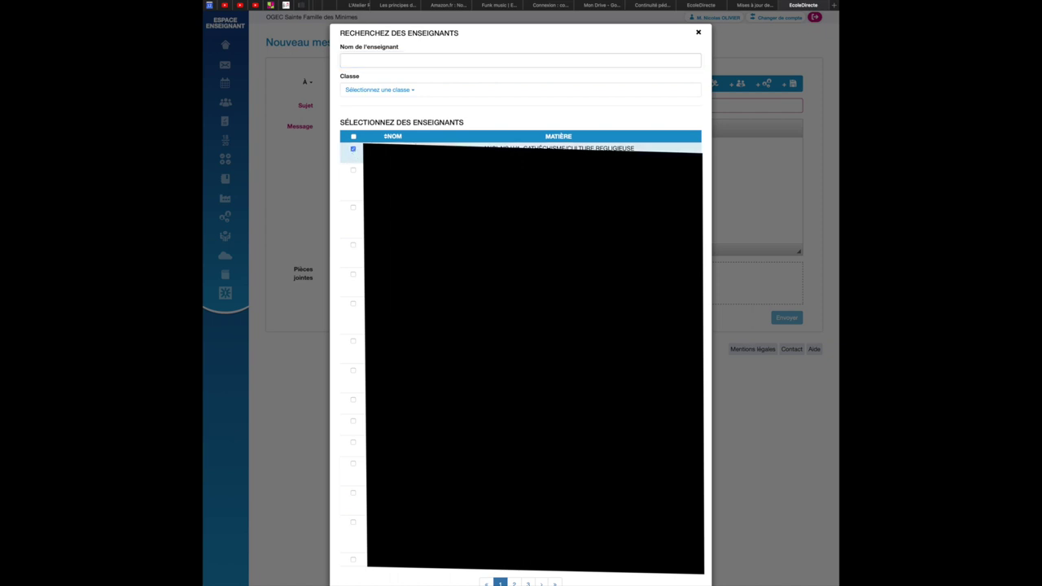
scroll(521, 326, down, 3)
scroll(521, 326, up, 1)
click(651, 559)
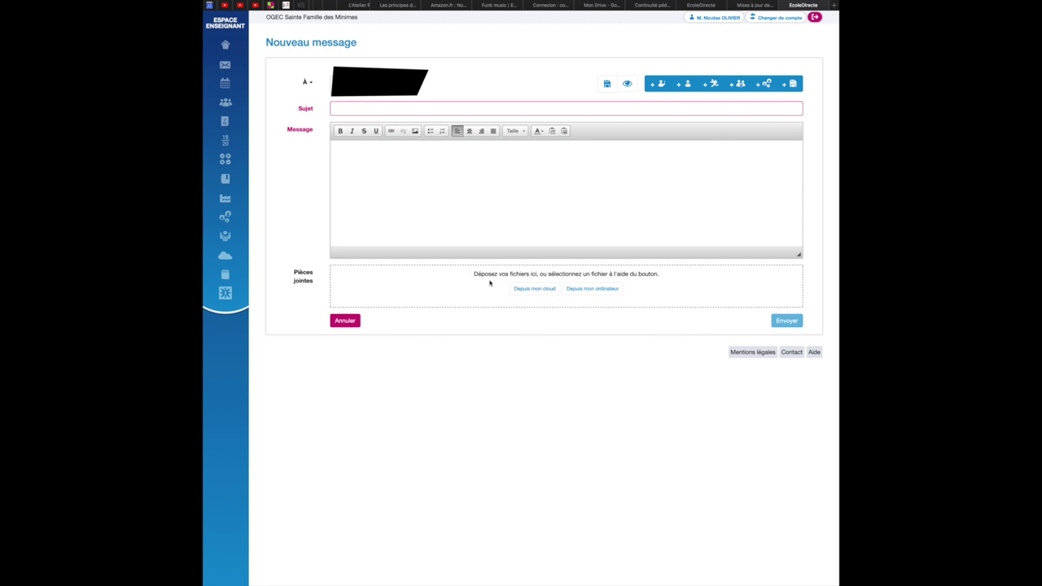
Attach John Coltrane - 01 Giant steps.mp3 from the cloud to the message, and remove the attachment again
click(531, 289)
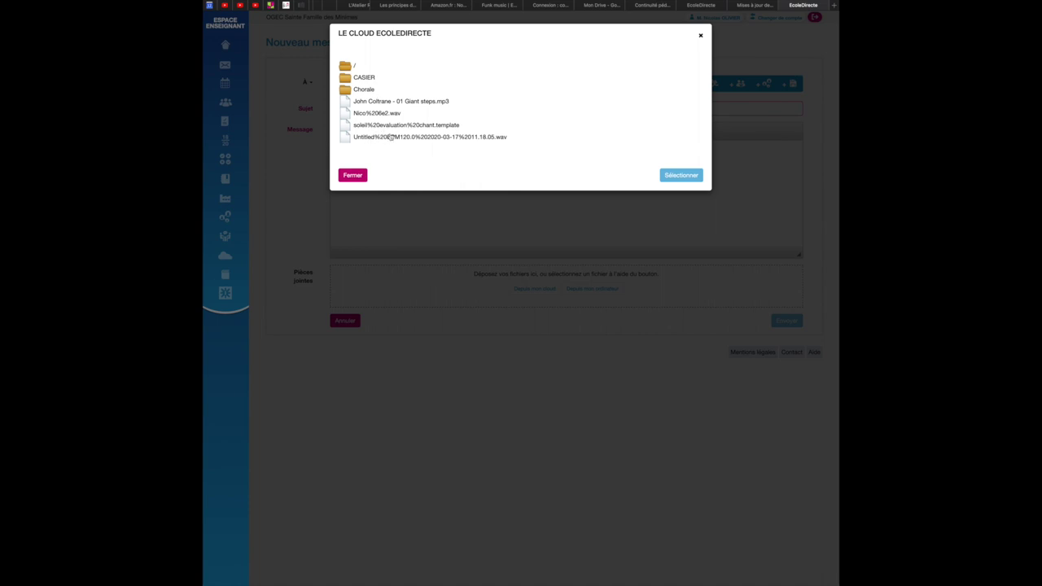
click(395, 102)
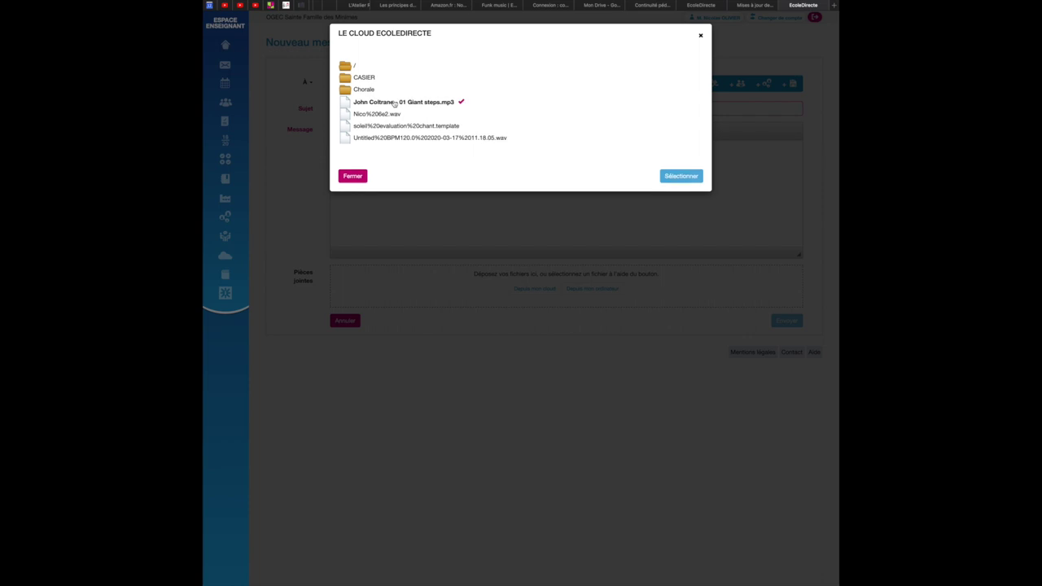
click(681, 176)
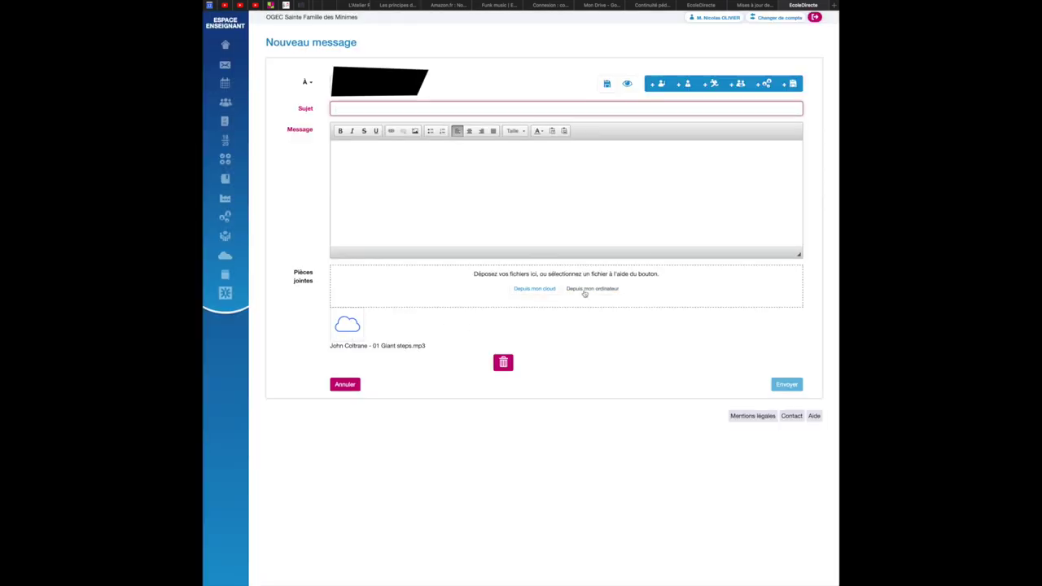
click(503, 363)
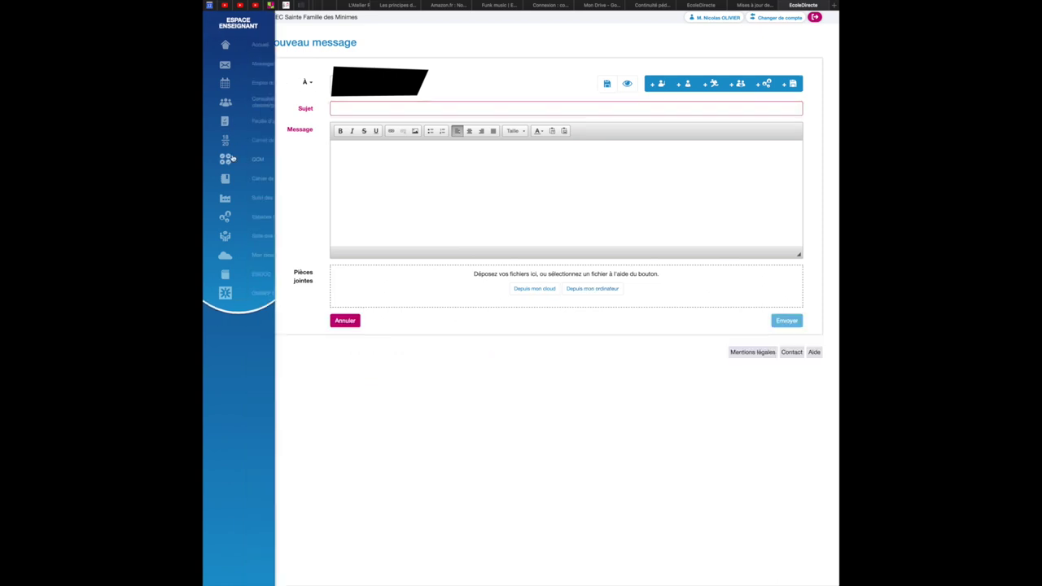
Open the Cahier de textes and show the 3B Education musicale session of lundi 23 mars
mouse_move(253, 159)
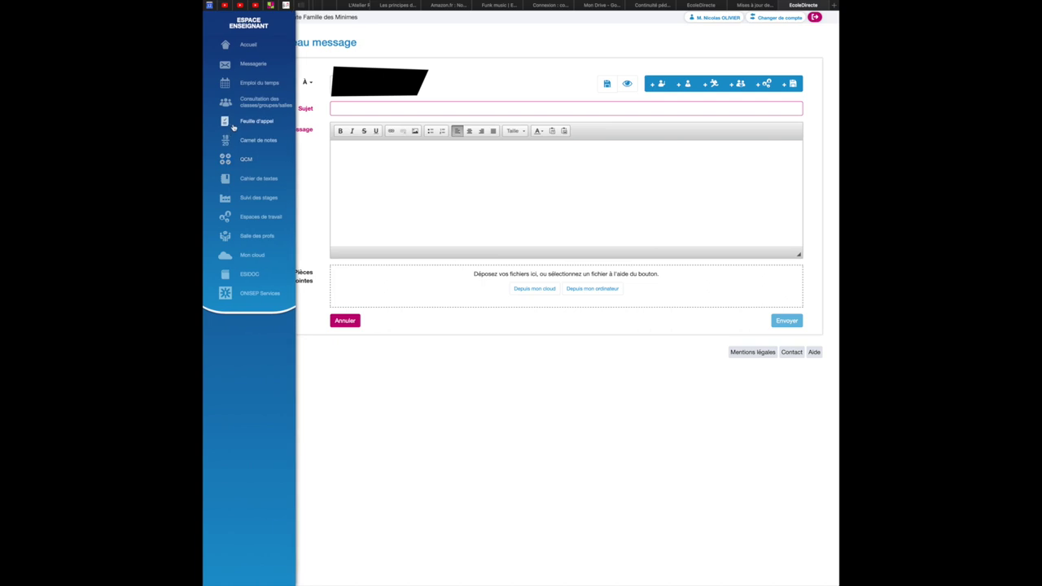
click(254, 178)
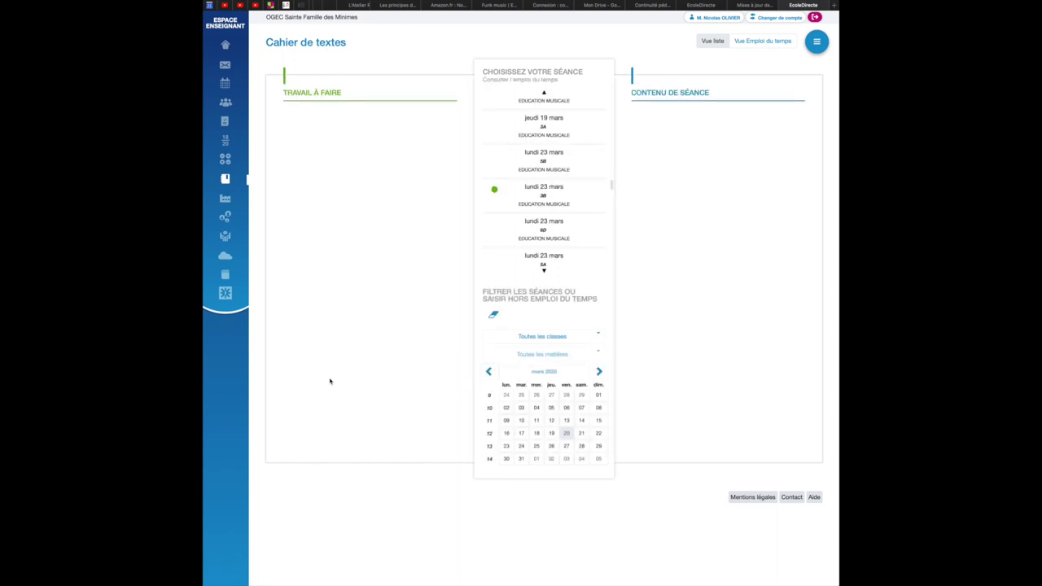
click(558, 230)
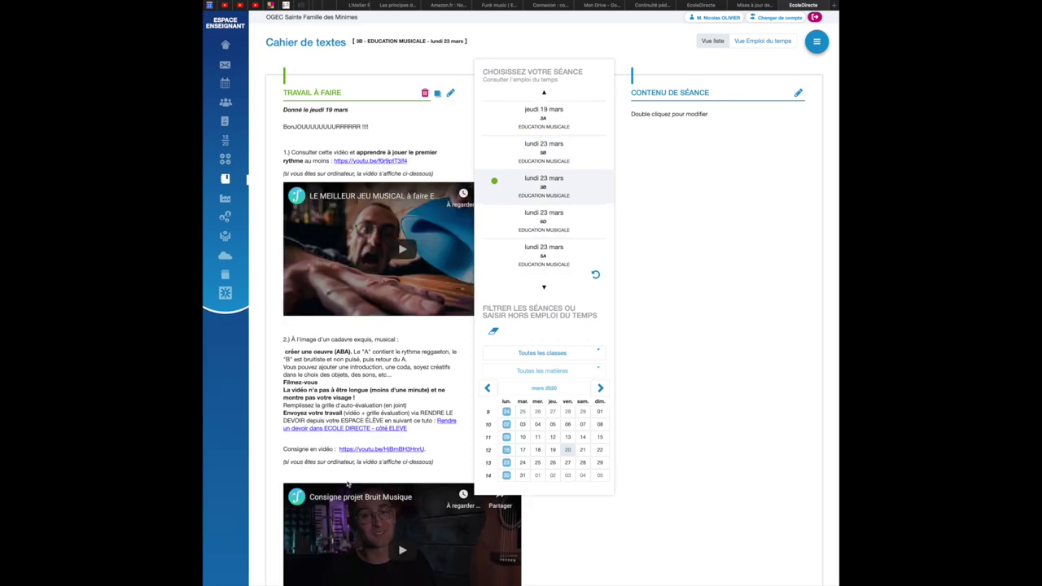
Open the cloud file picker for the homework's Documents section and close it without selecting a file
scroll(348, 483, down, 5)
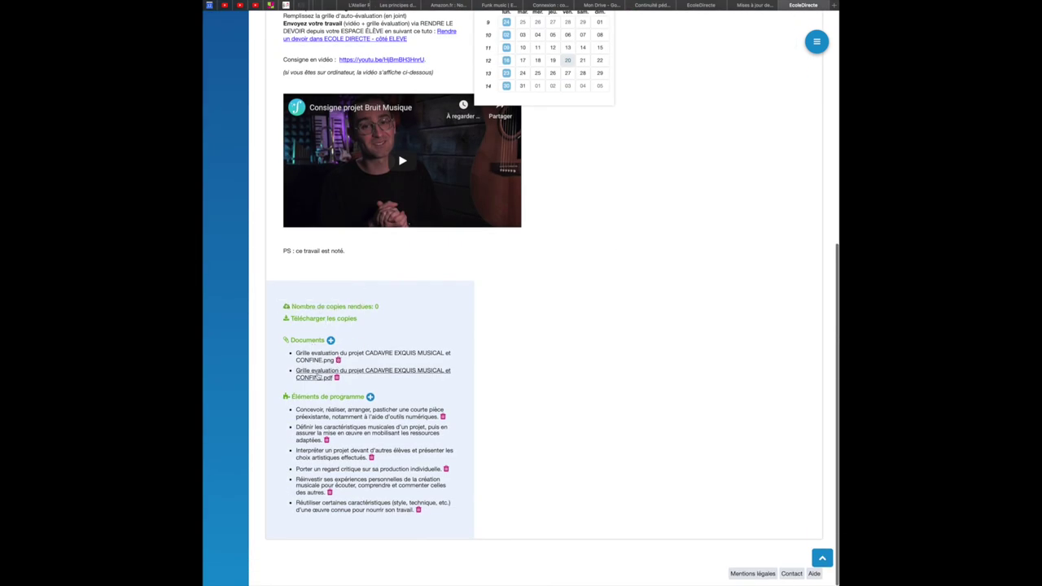
click(331, 341)
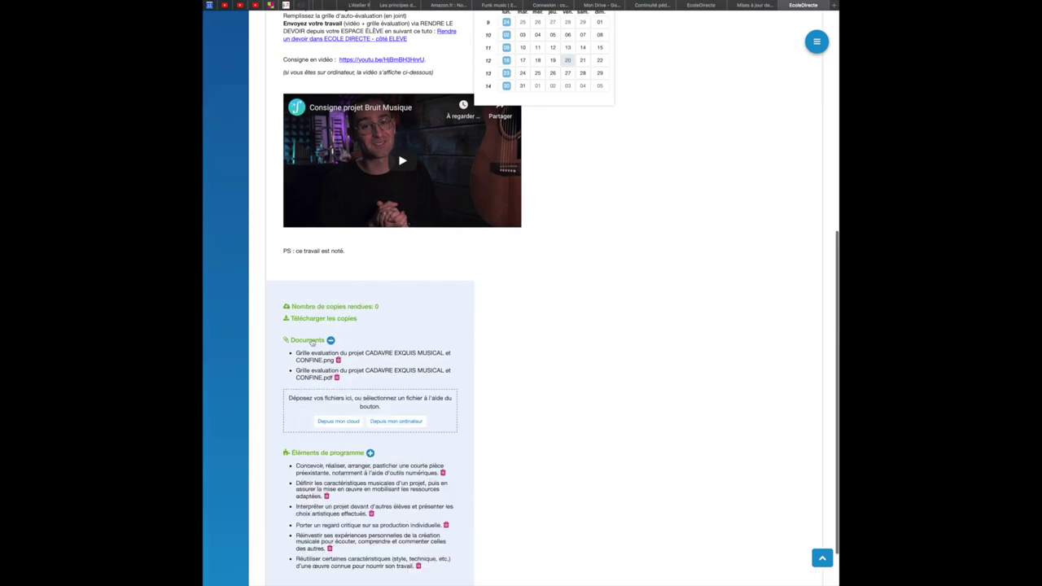
click(337, 421)
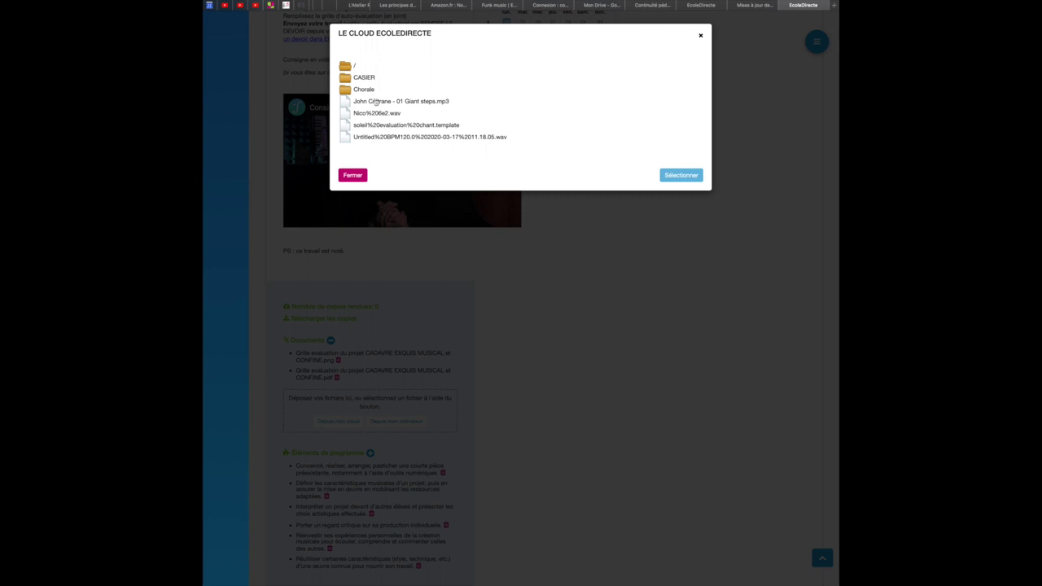
click(349, 174)
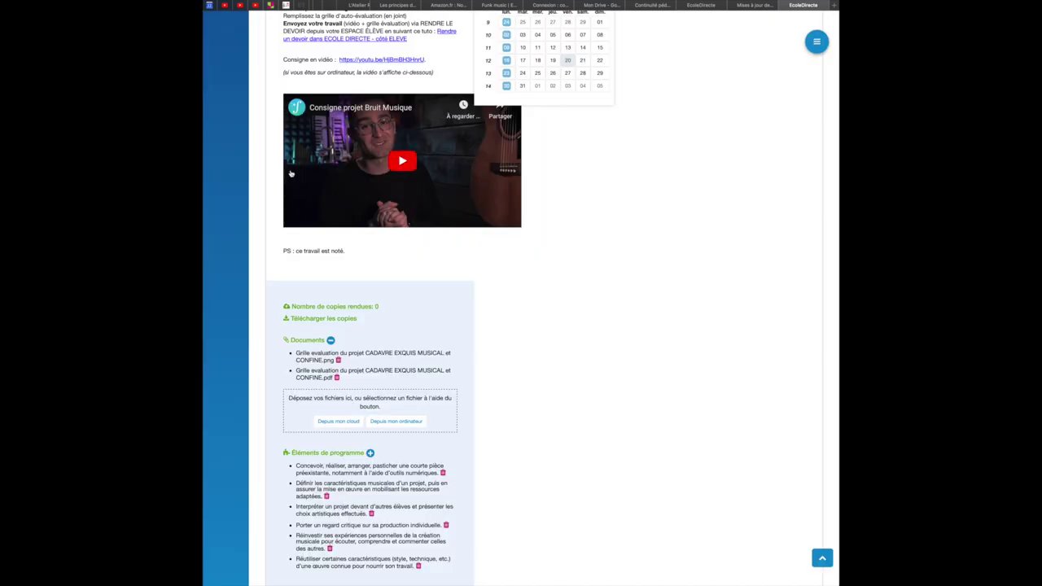
scroll(278, 189, up, 5)
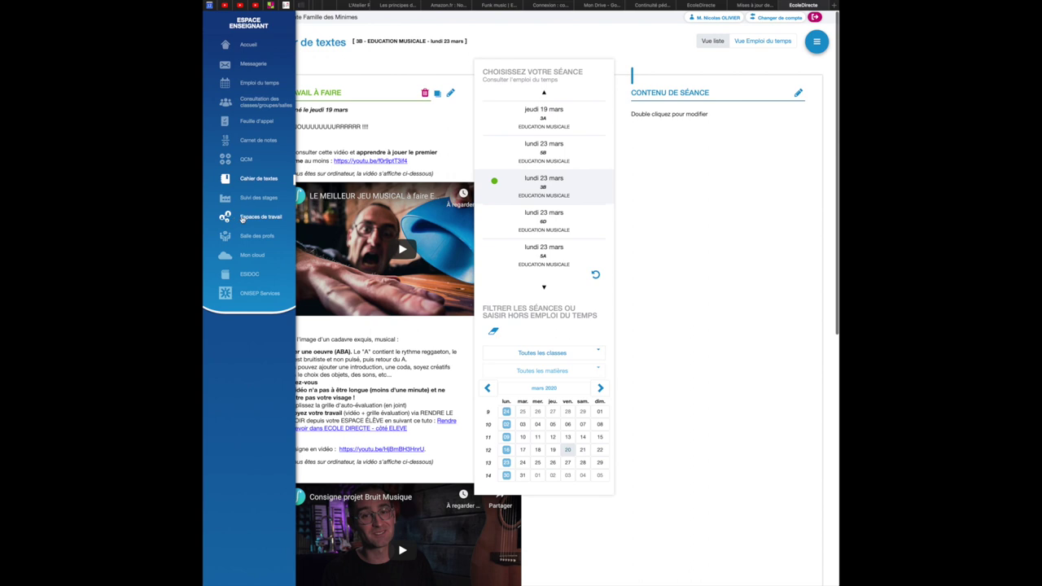
Open the Cloud section of the ÉDUCATION MUSICALE collaborative workspace
click(255, 220)
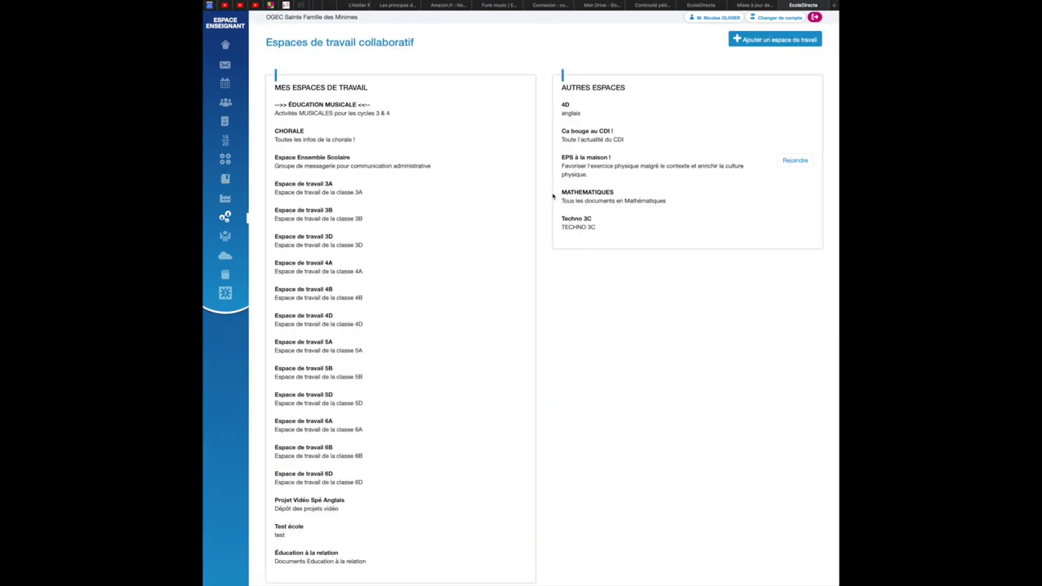
click(341, 104)
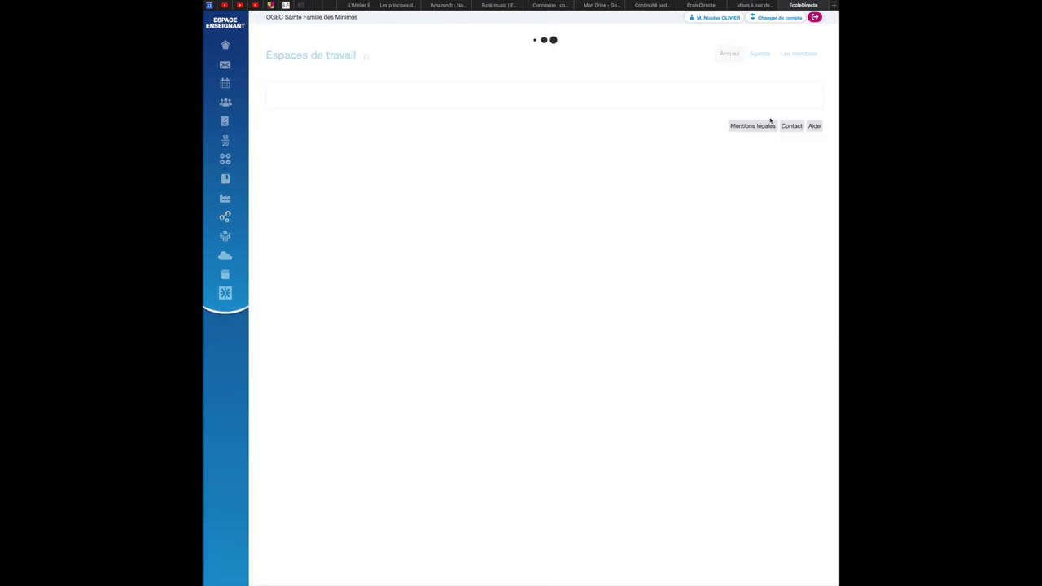
click(682, 54)
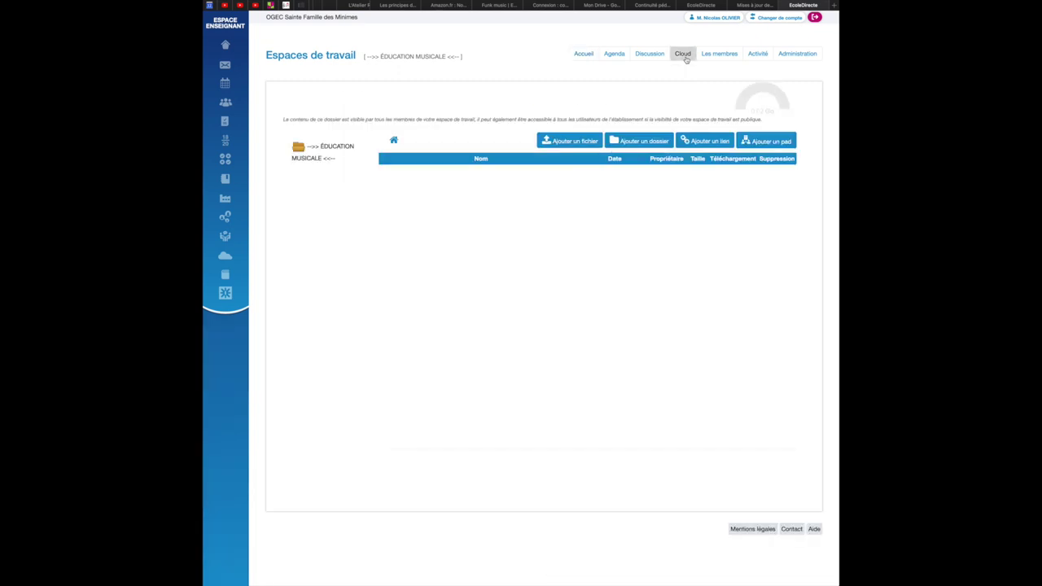
click(706, 141)
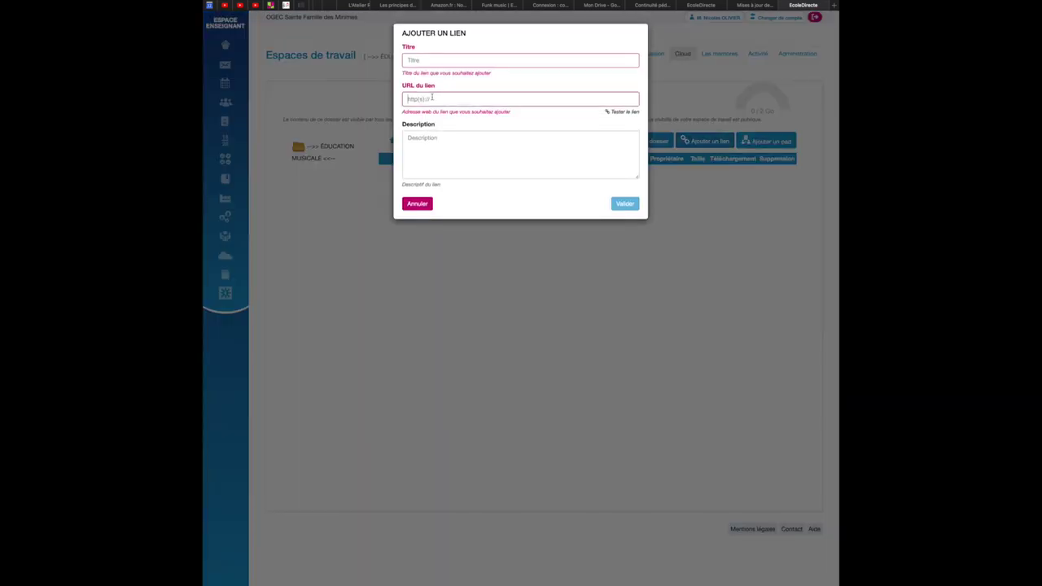
key(ctrl+v)
click(435, 60)
key(ctrl+v)
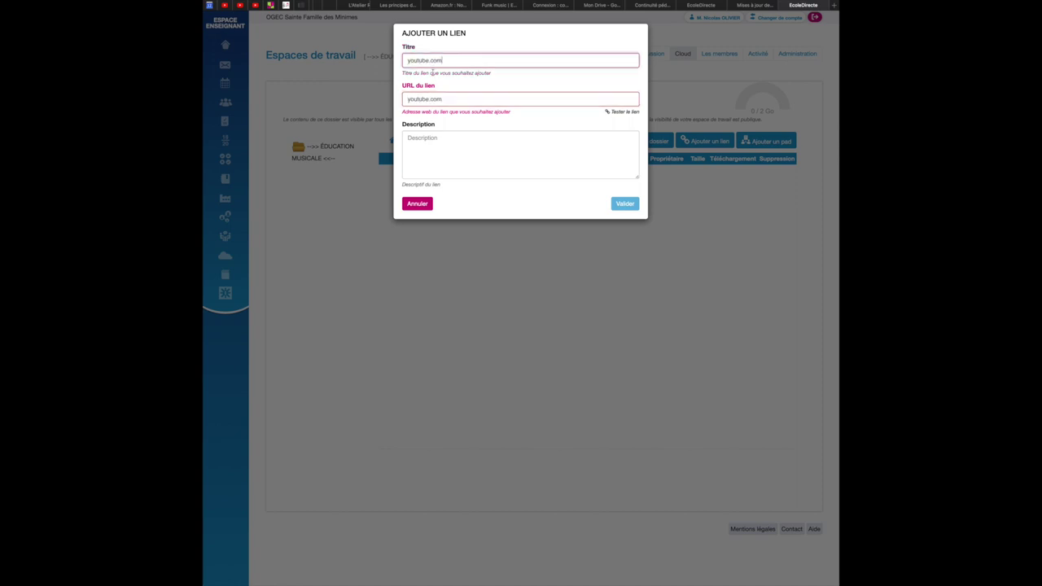
key(Tab)
key(Tab)
text(youtube.com)
click(409, 101)
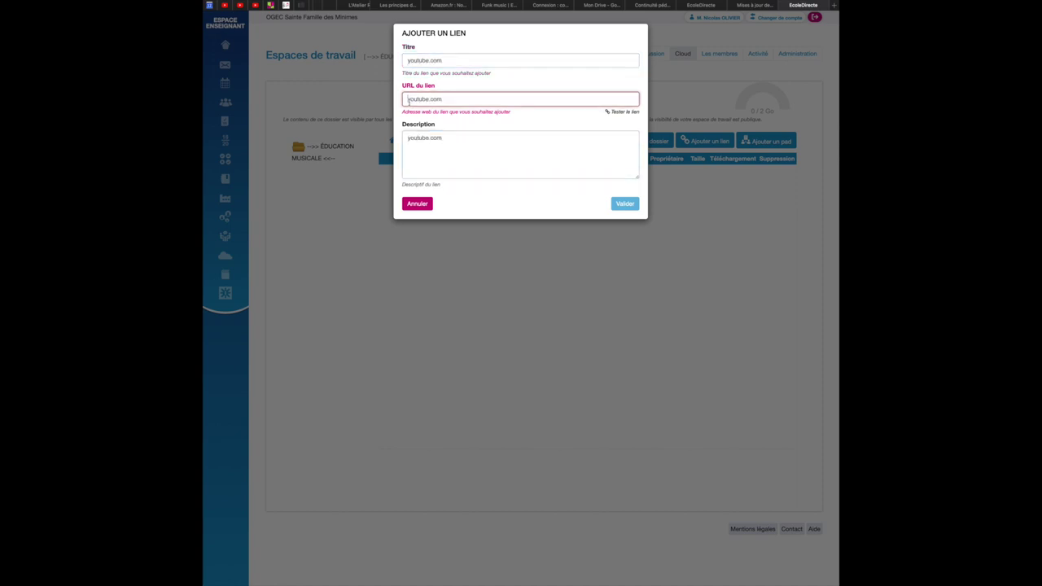
text(http://)
click(625, 204)
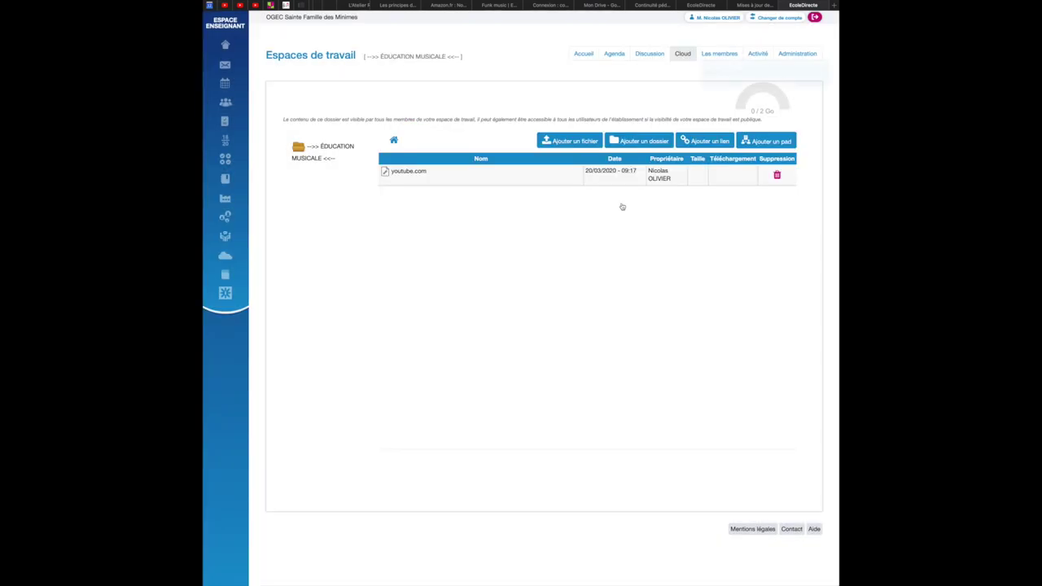
View the youtube.com link's details in the workspace cloud, close them and delete the link
click(406, 173)
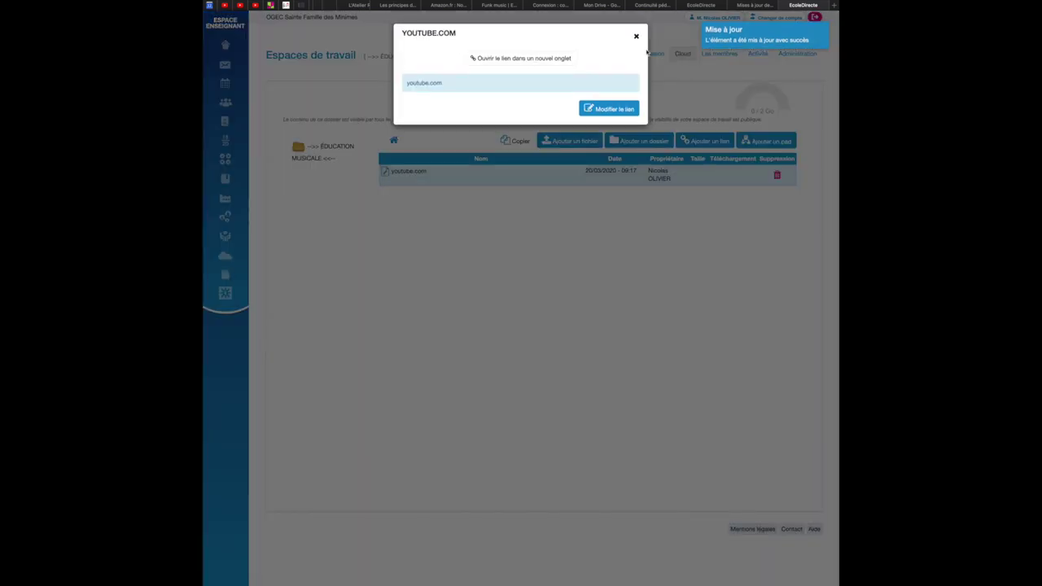
click(636, 37)
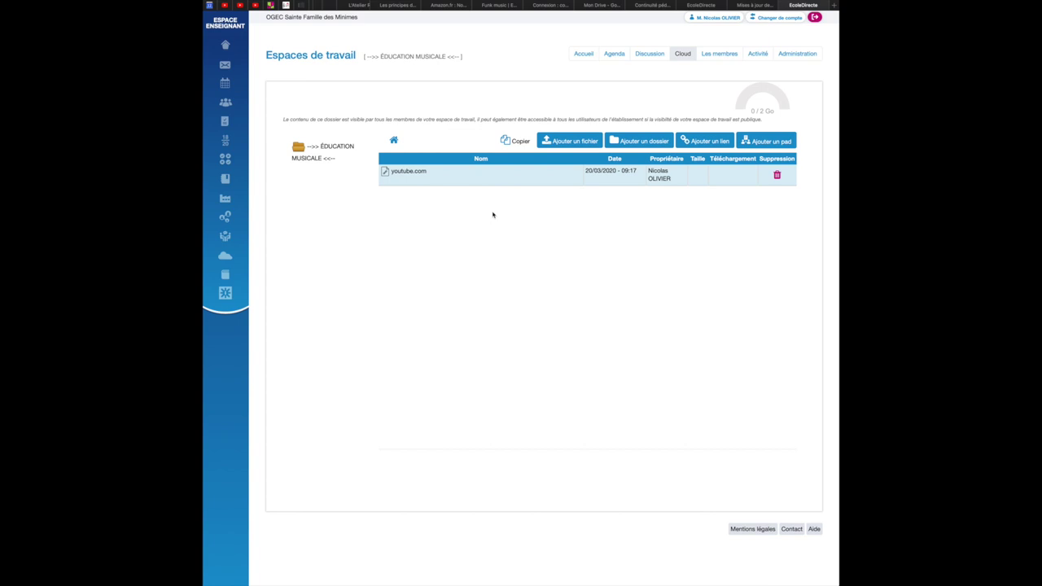
click(777, 176)
click(561, 93)
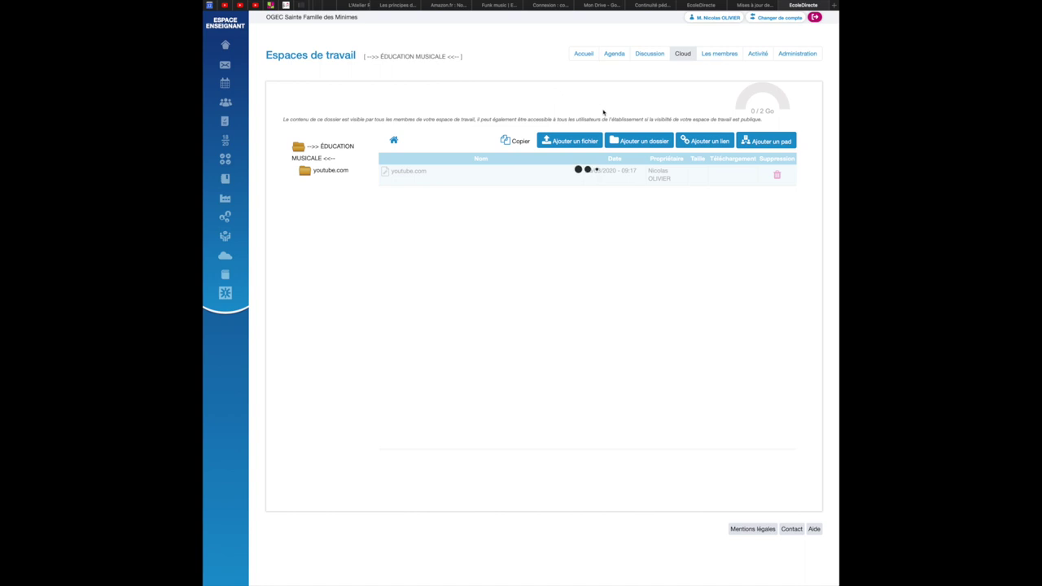
Upload the image "Une app musique de FOLIE - iKaossilator (iOS Android) GRATUITE !.jpg" from Documents to the workspace cloud
click(566, 142)
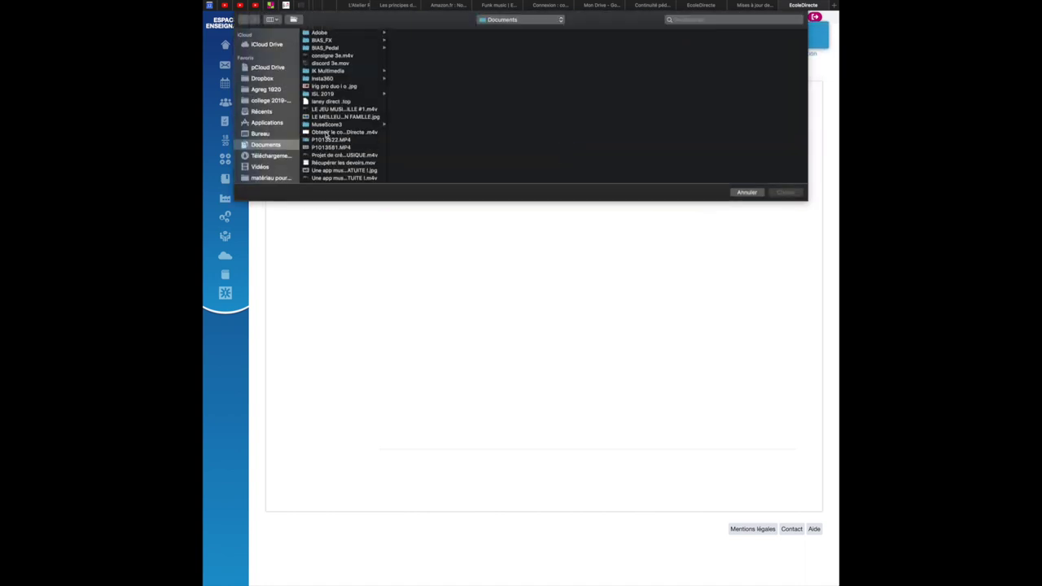
click(341, 170)
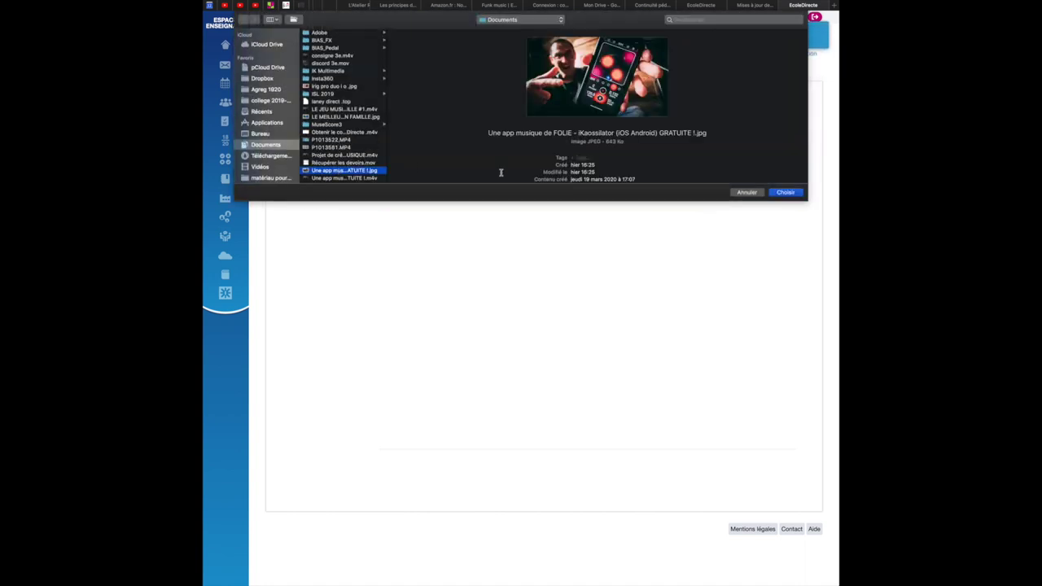
click(784, 193)
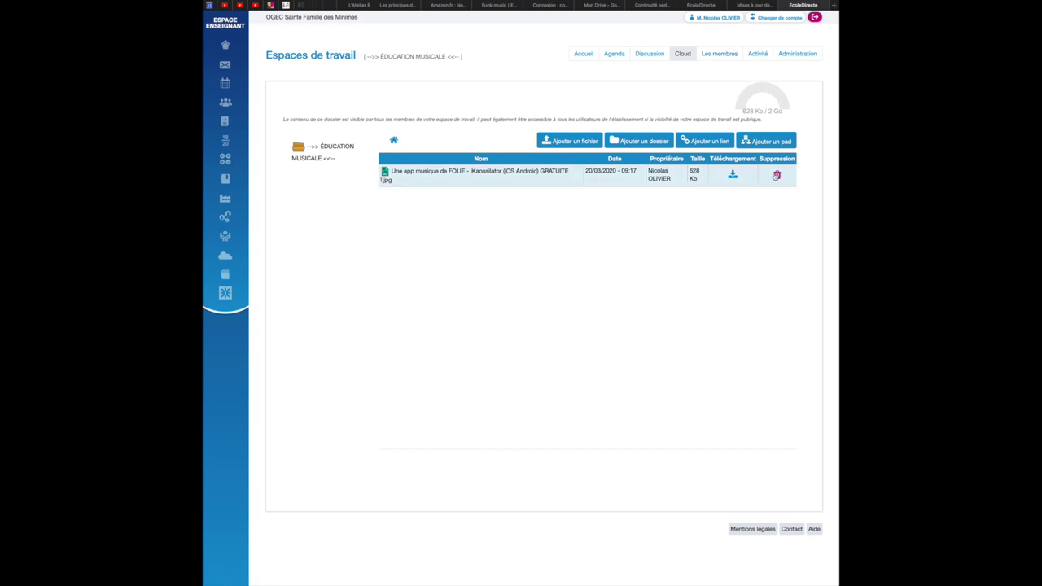
Delete the iKaossilator JPG image from the workspace cloud and confirm its removal
click(776, 175)
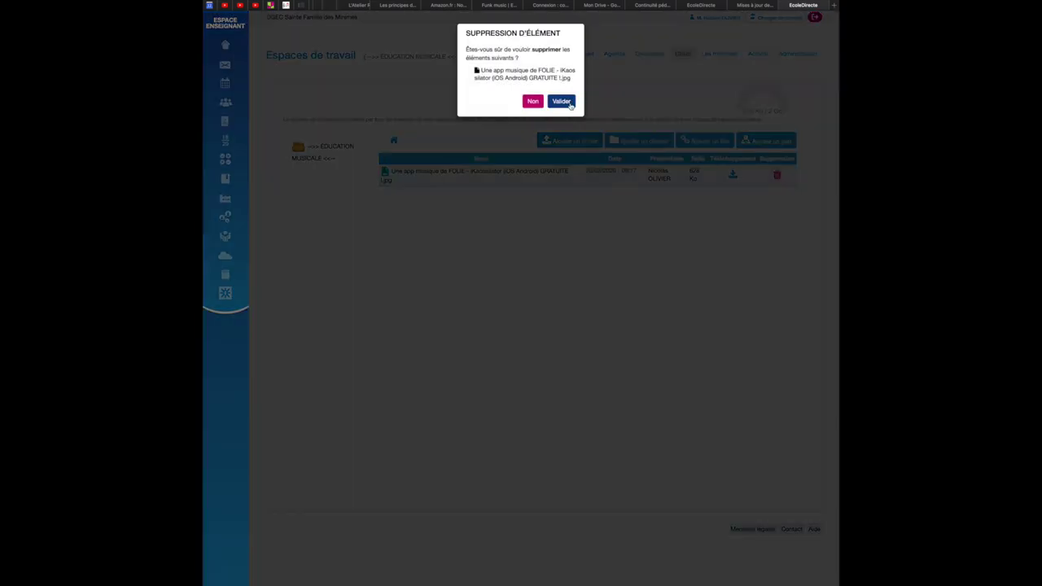
click(562, 102)
mouse_move(289, 213)
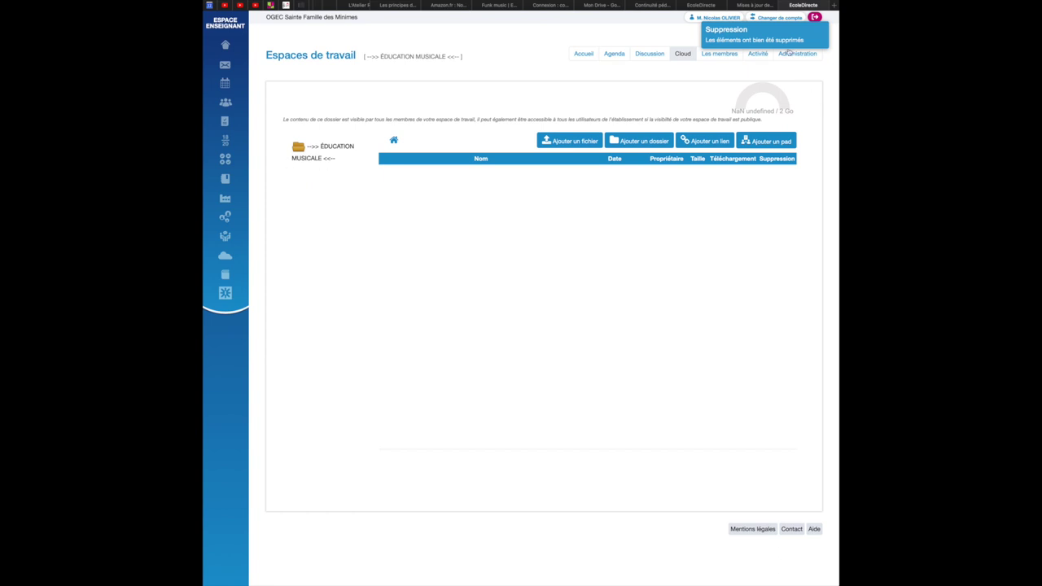
Open the account chooser, cancel it without switching accounts, and log out of the teacher space
click(771, 18)
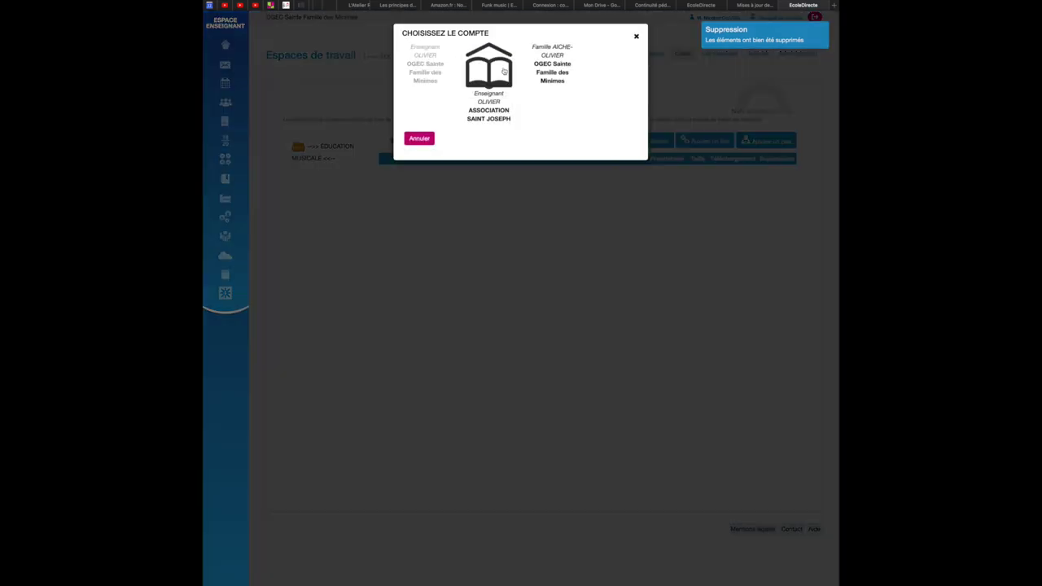
click(418, 133)
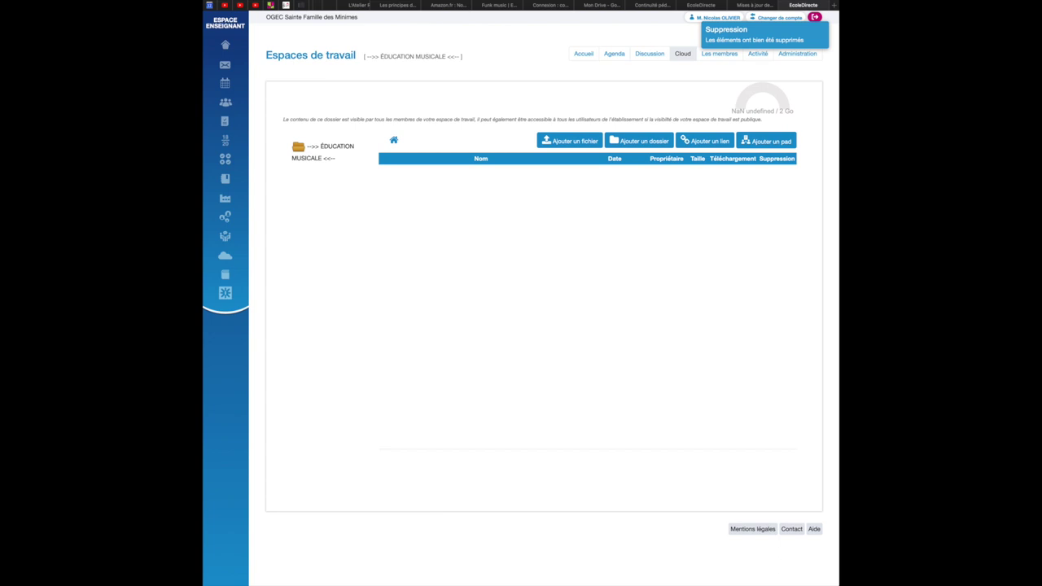
click(817, 17)
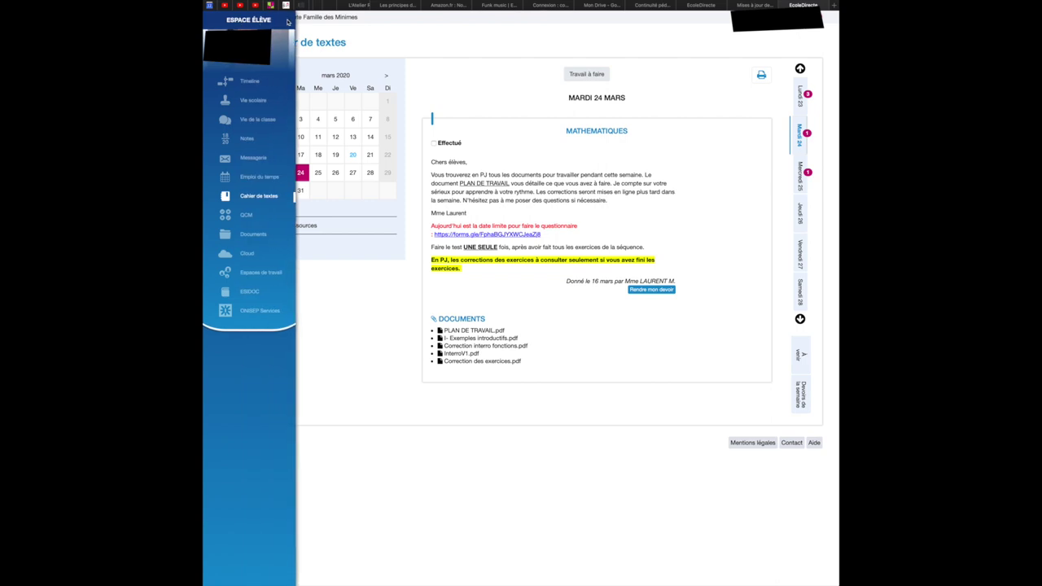
Show the homework submission area for the MATHEMATIQUES work of mardi 24 mars, and open and close its cloud file picker without selecting a file
click(652, 290)
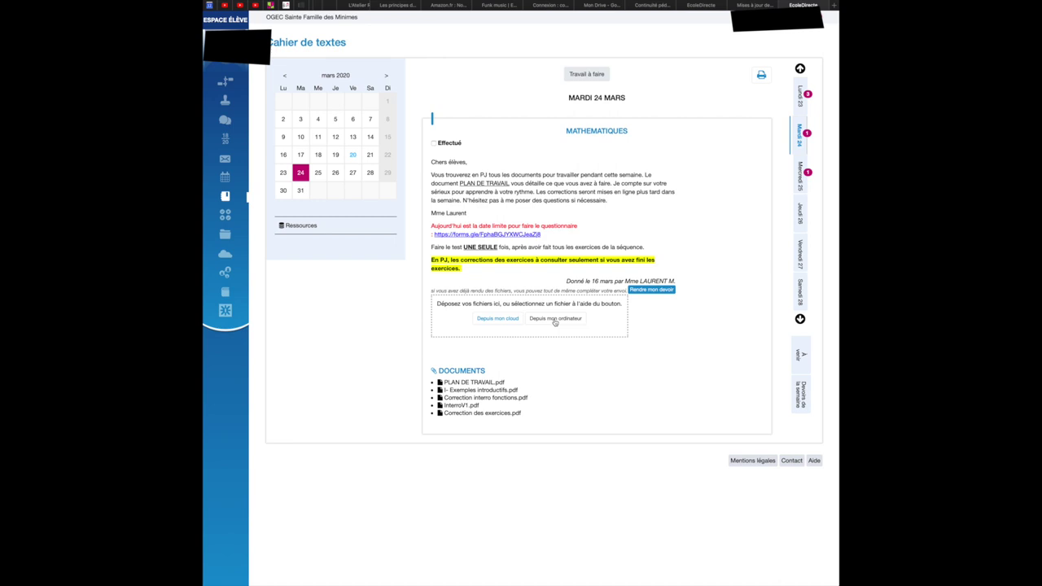
click(494, 319)
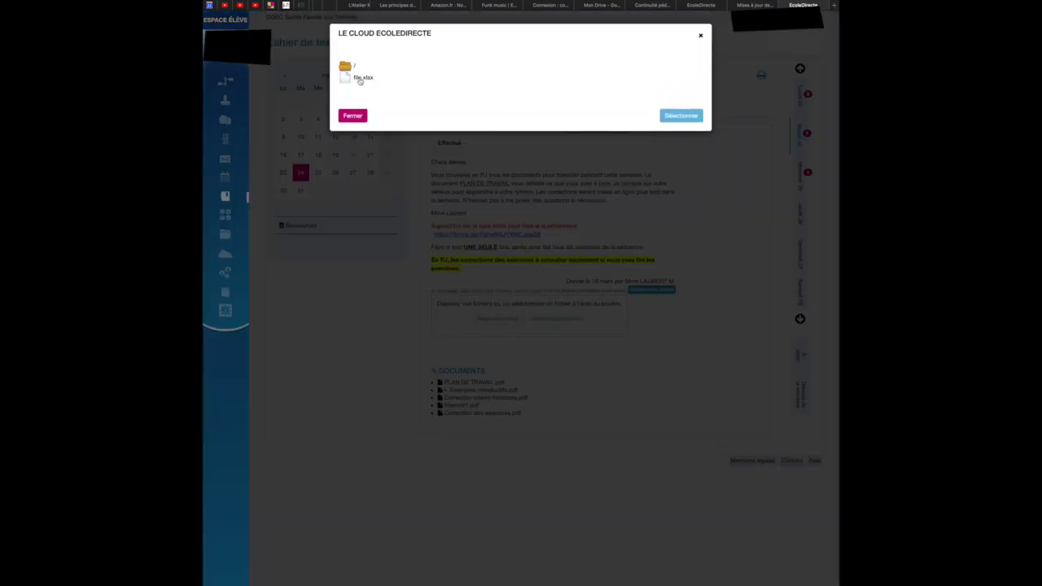
click(350, 114)
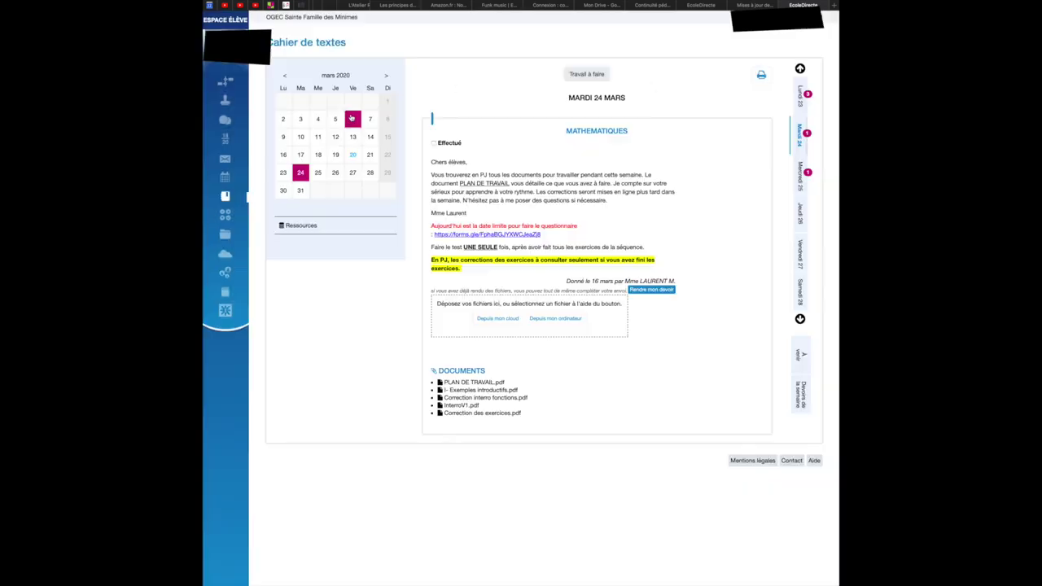